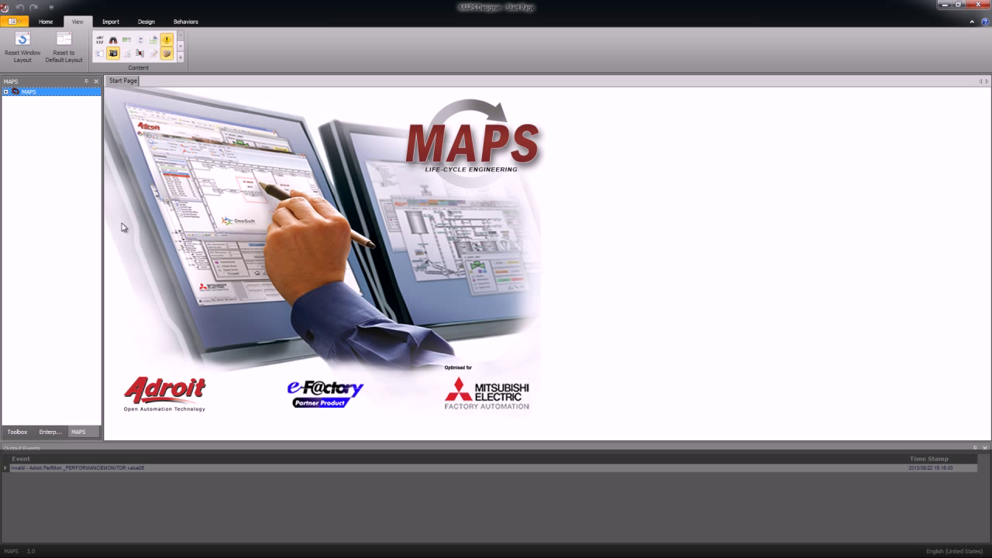
Step: Add a new graphic form to the myplant project and name it Startup
{"action": "left_click", "coordinate": [50, 432]}
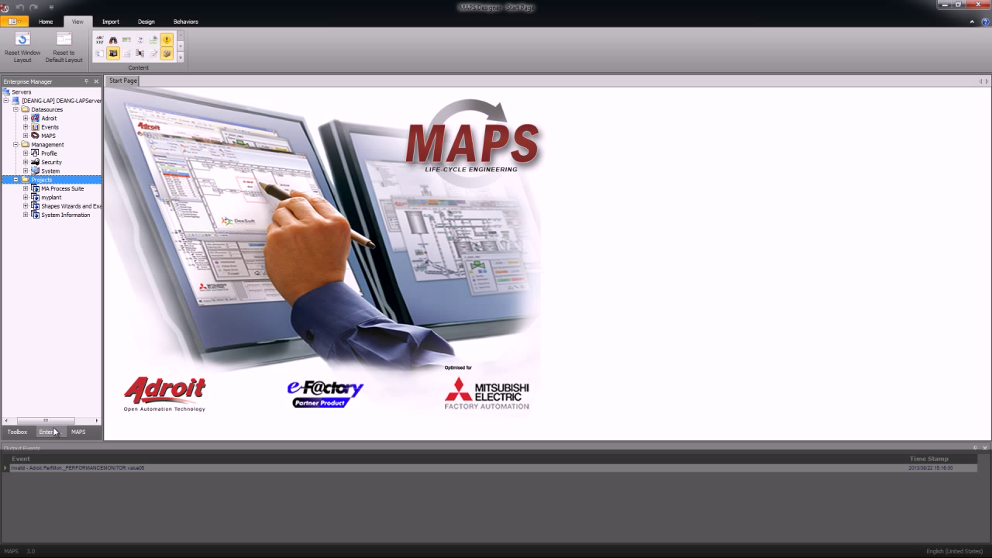
{"action": "left_click", "coordinate": [44, 198]}
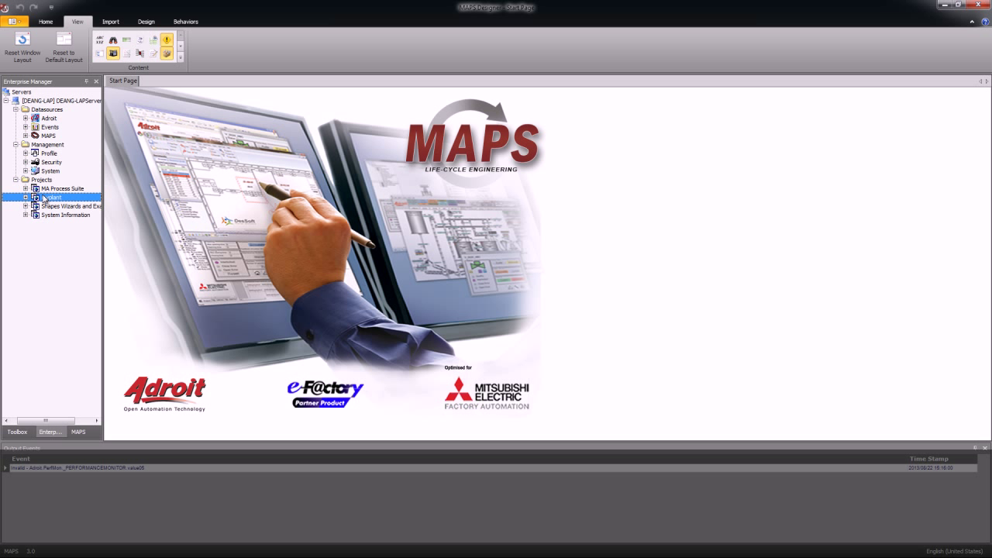
{"action": "left_click", "coordinate": [45, 21]}
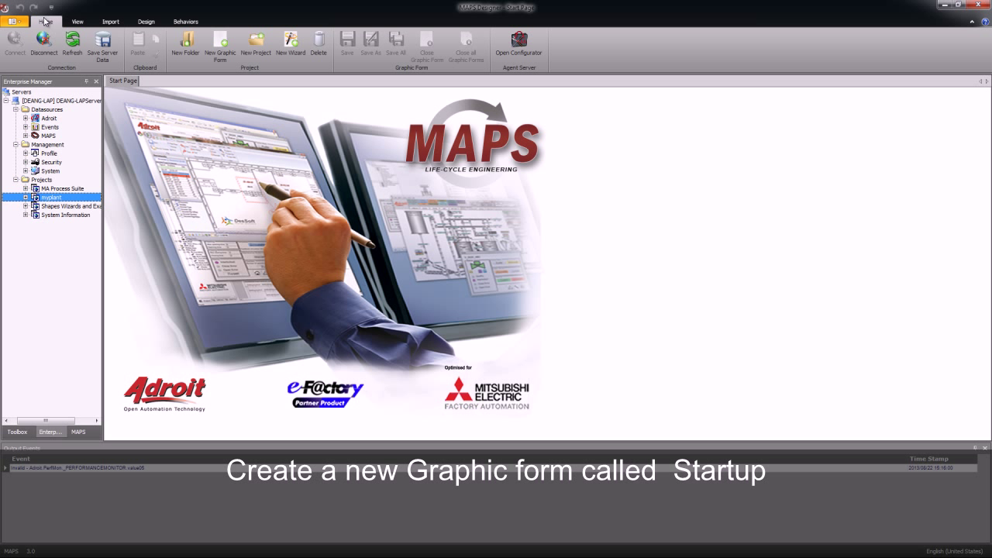
{"action": "left_click", "coordinate": [222, 48]}
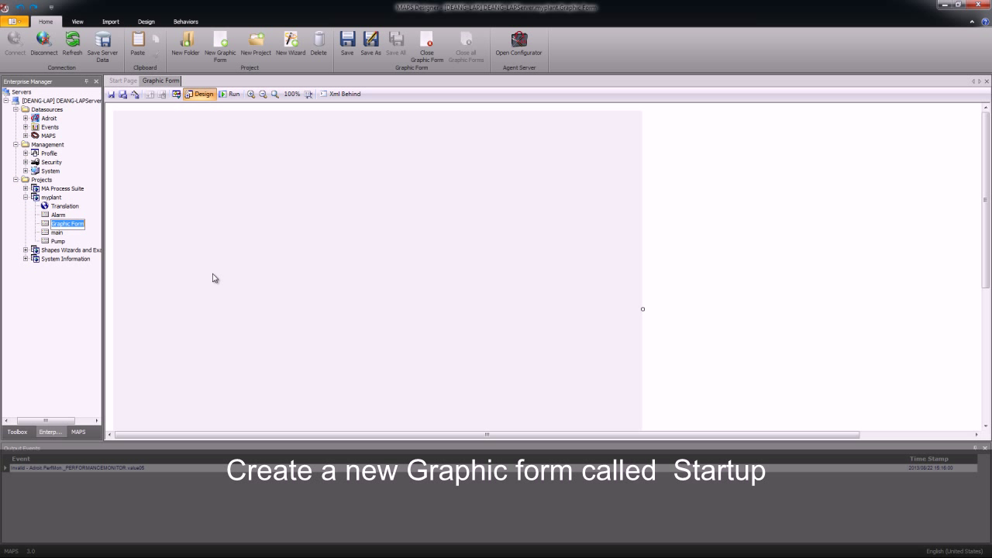
{"action": "type", "text": "Startup"}
{"action": "key", "text": "Return"}
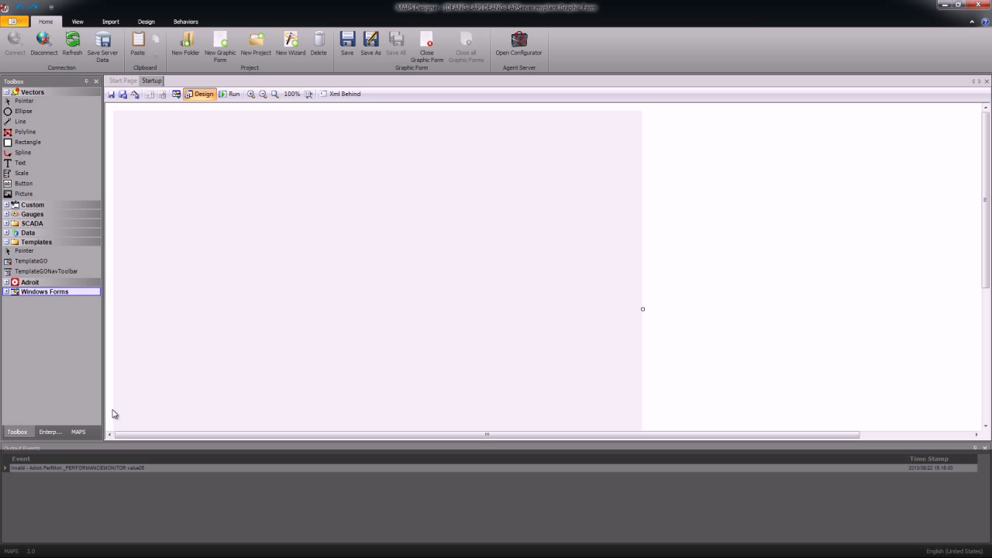
Step: Place a TemplateGONavToolbar from the Toolbox Templates group at the form's top-left
{"action": "left_click_drag", "start_coordinate": [47, 271], "coordinate": [110, 249]}
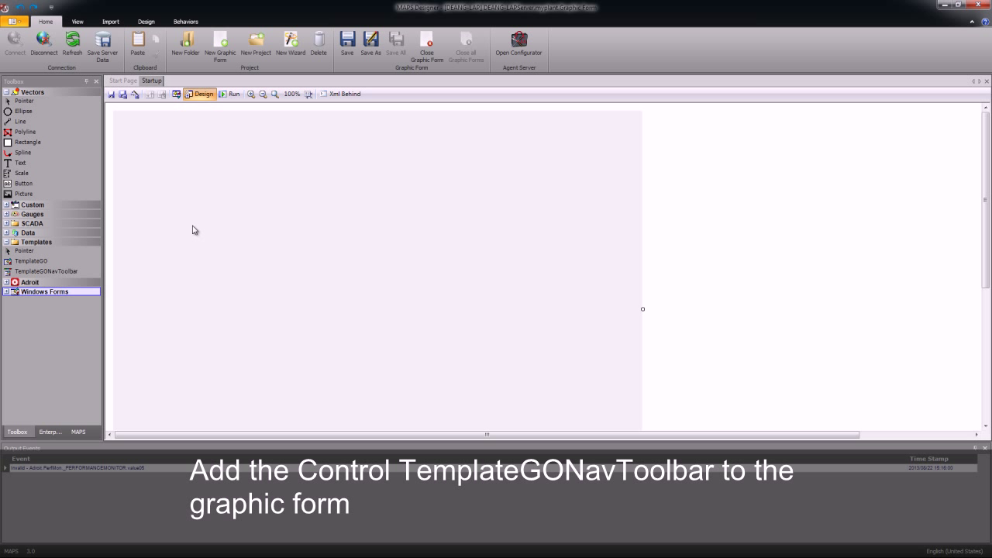
{"action": "left_click_drag", "start_coordinate": [47, 272], "coordinate": [144, 226]}
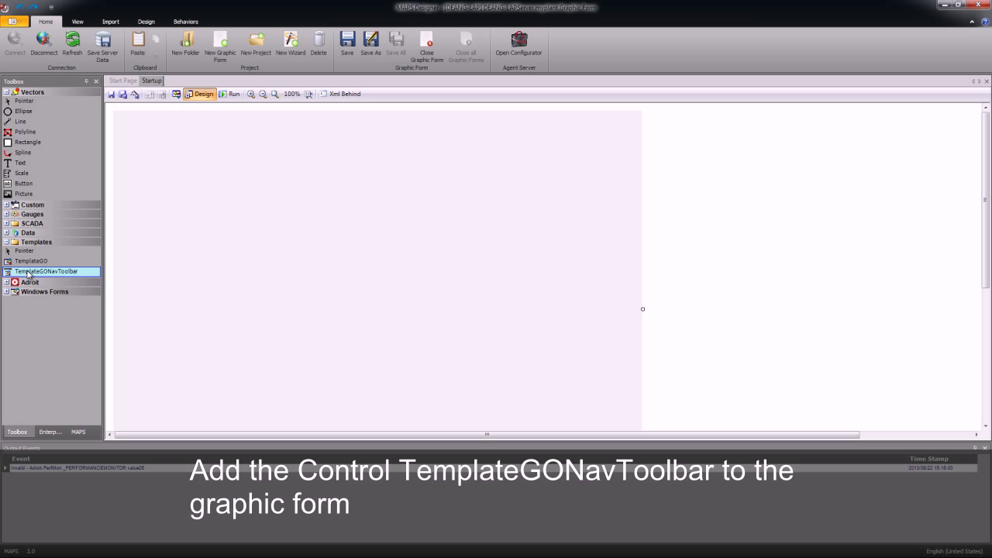
{"action": "left_click_drag", "start_coordinate": [128, 126], "coordinate": [265, 243]}
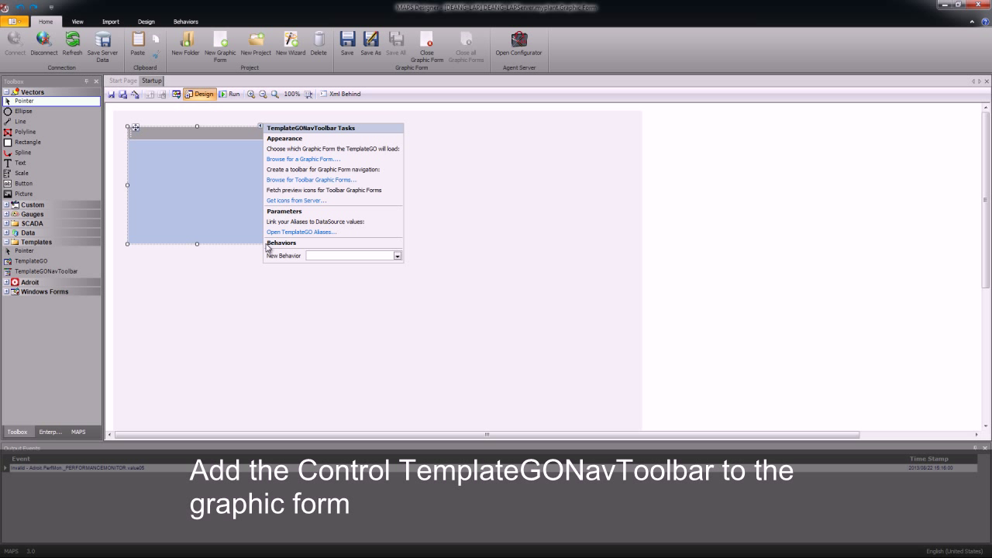
{"action": "left_click", "coordinate": [205, 200]}
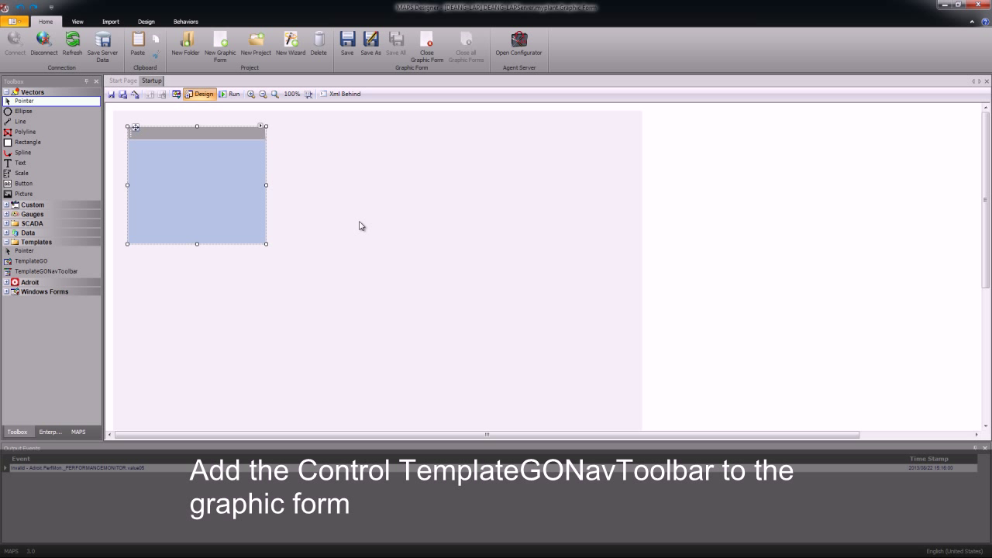
Step: Set the navigation toolbar's Dock property to Fill in the Properties panel
{"action": "left_click", "coordinate": [78, 22]}
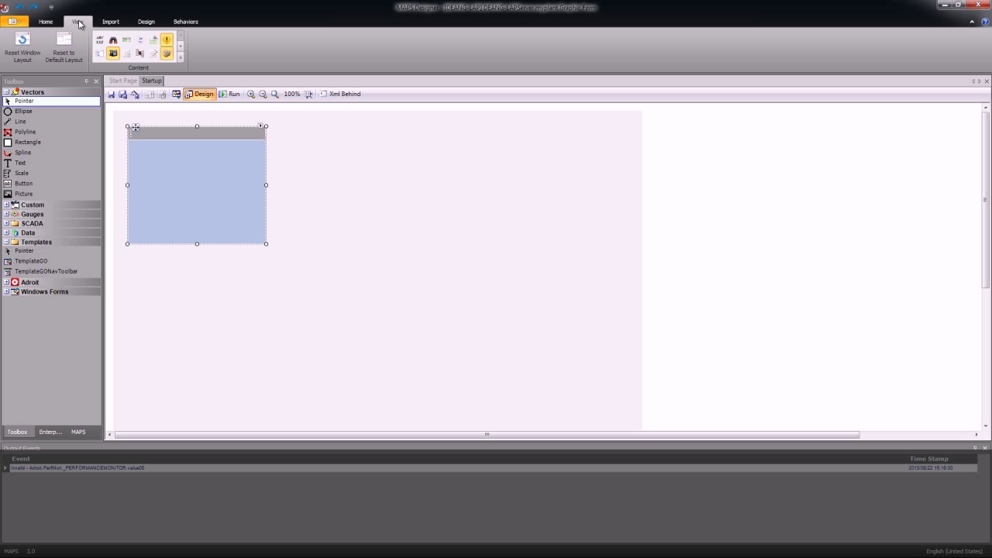
{"action": "left_click", "coordinate": [153, 54]}
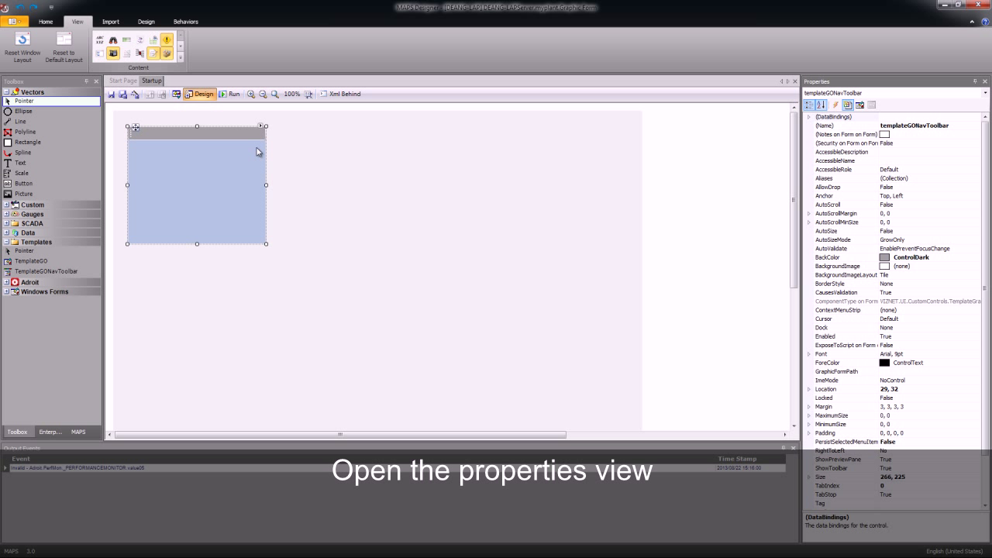
{"action": "left_click", "coordinate": [840, 231]}
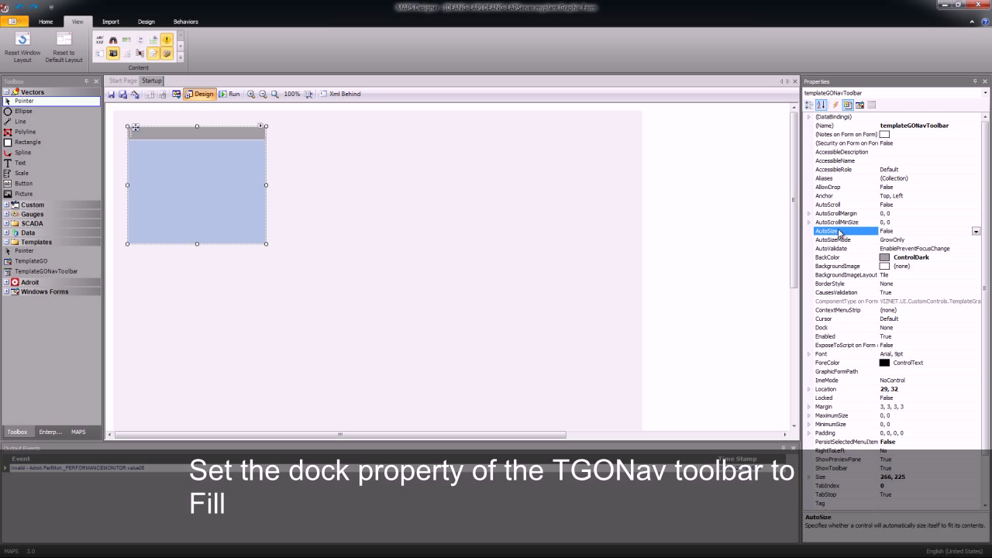
{"action": "key", "text": "Down"}
{"action": "key", "text": "Down"}
{"action": "key", "text": "Down"}
{"action": "key", "text": "Down"}
{"action": "key", "text": "Down"}
{"action": "key", "text": "Down"}
{"action": "key", "text": "Down"}
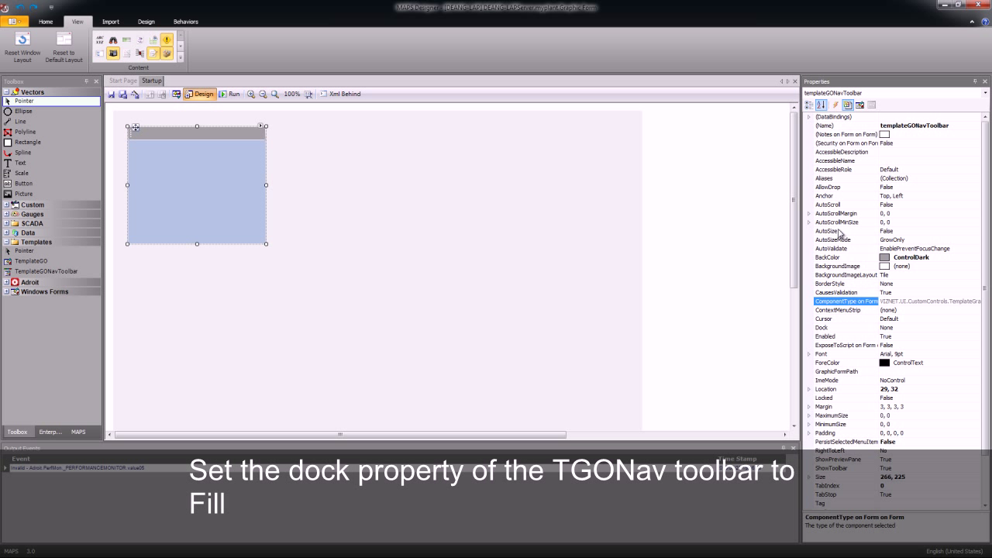
{"action": "key", "text": "Down"}
{"action": "key", "text": "Down"}
{"action": "key", "text": "Down"}
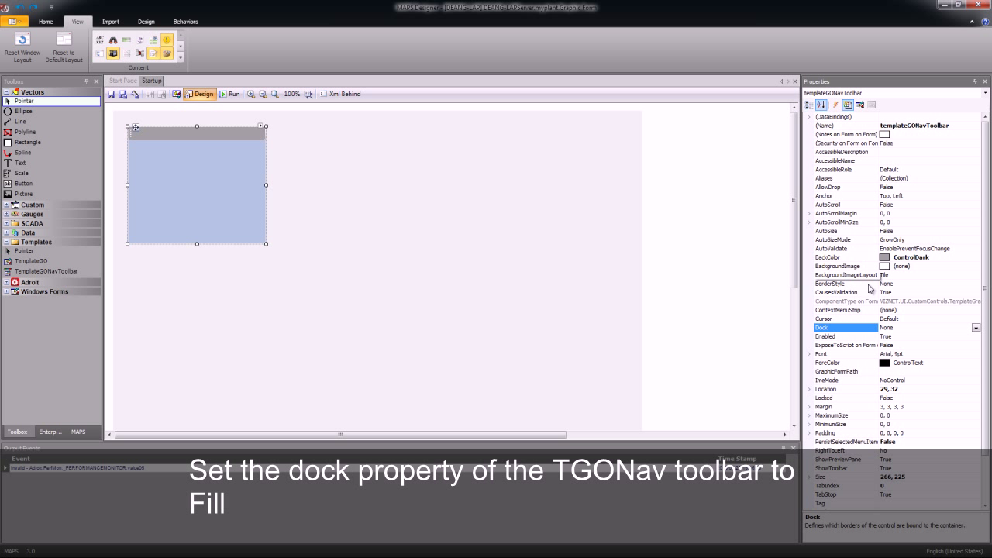
{"action": "left_click", "coordinate": [976, 329]}
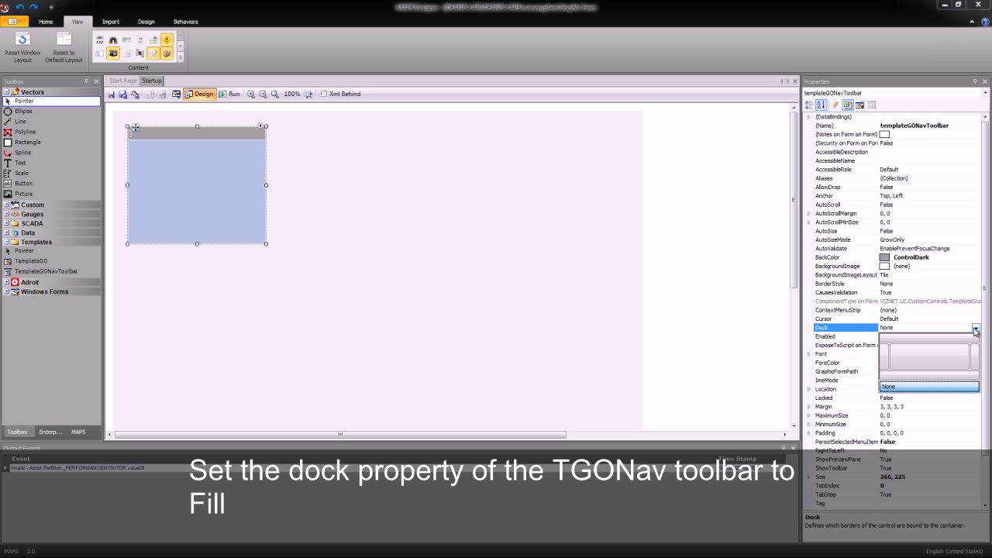
{"action": "left_click", "coordinate": [932, 356]}
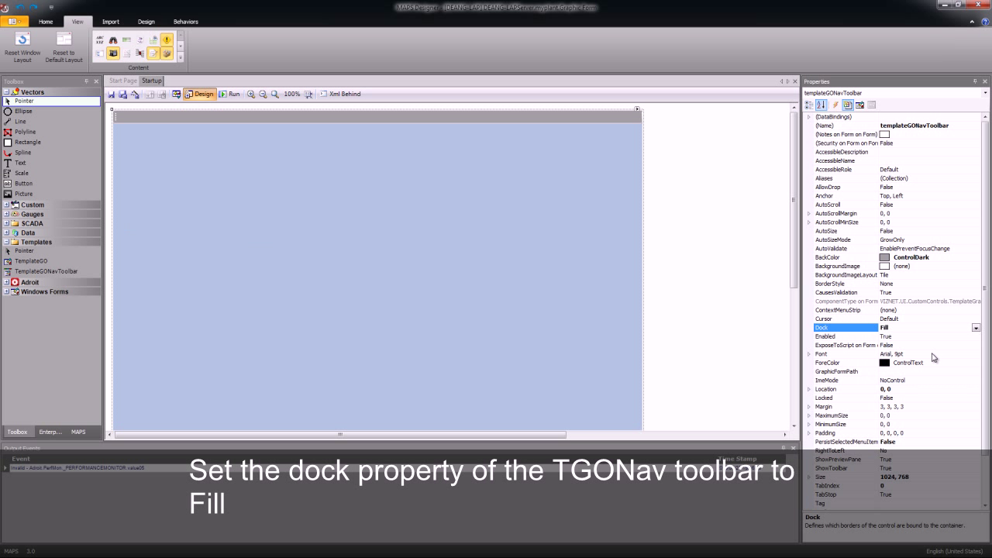
{"action": "left_click", "coordinate": [318, 239]}
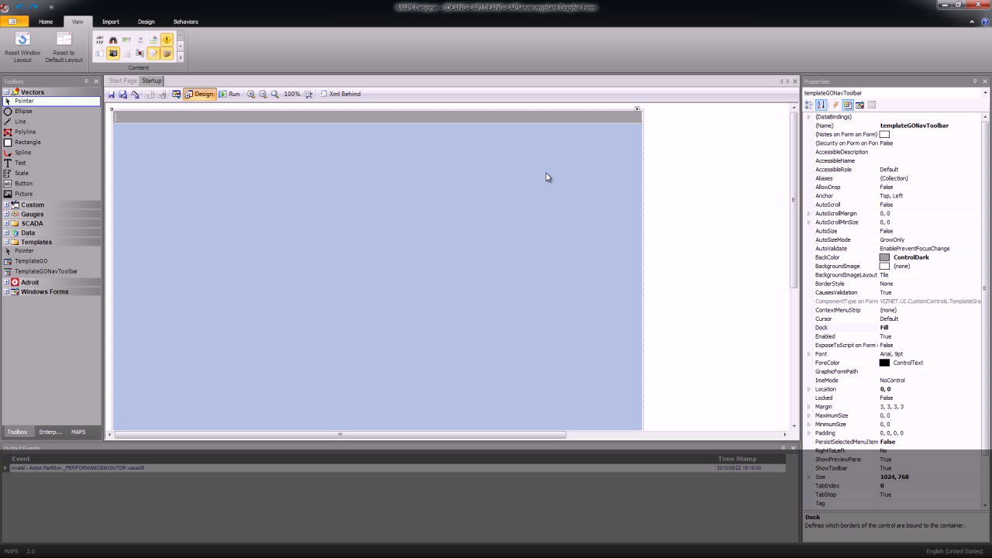
Step: Import all myplant forms (Alarm, main, Pump, Startup) as toolbar graphic forms
{"action": "left_click", "coordinate": [637, 110]}
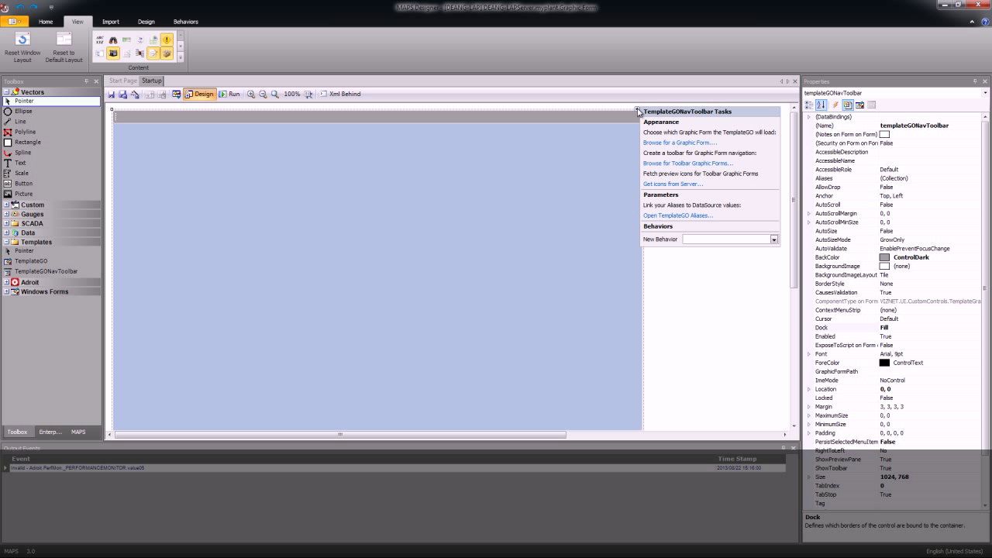
{"action": "left_click", "coordinate": [665, 163]}
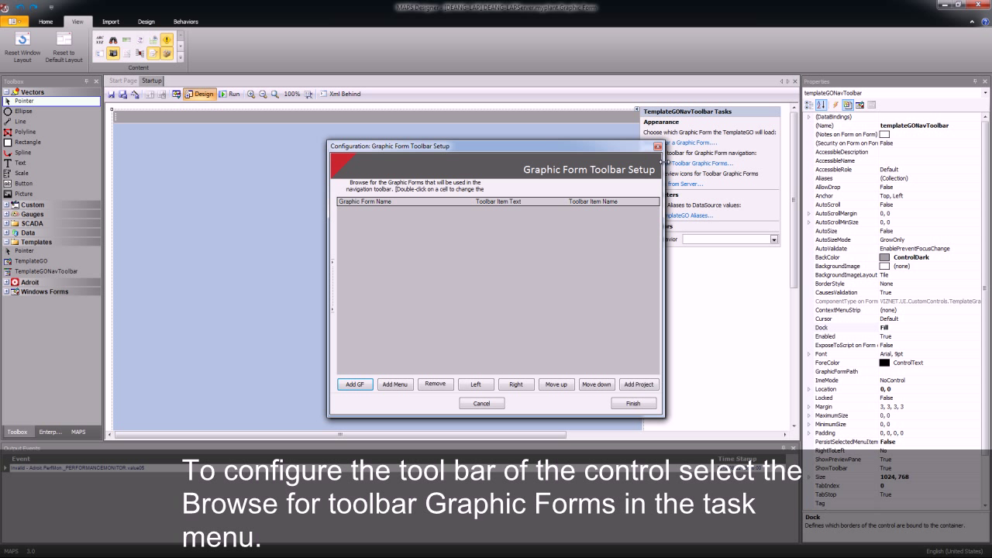
{"action": "left_click", "coordinate": [640, 388]}
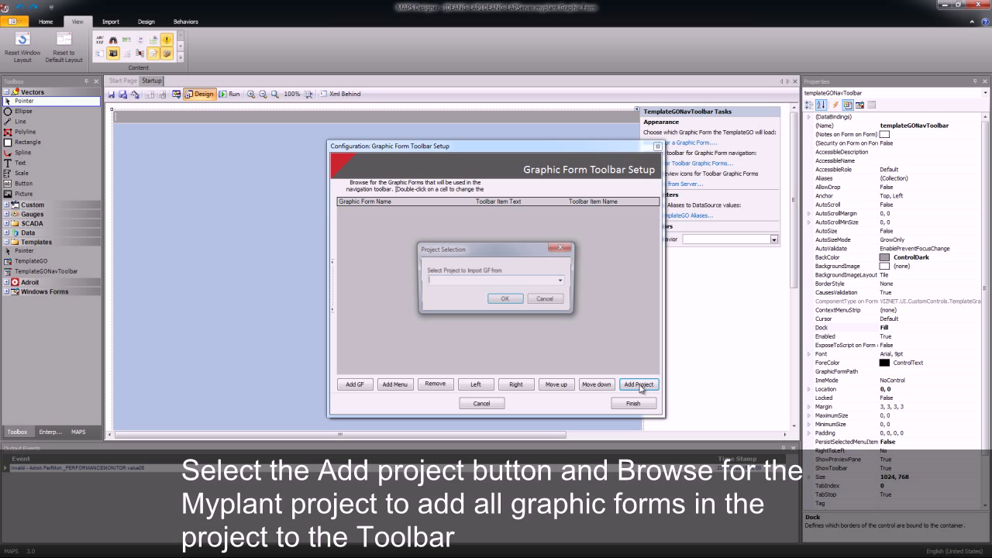
{"action": "left_click", "coordinate": [563, 281]}
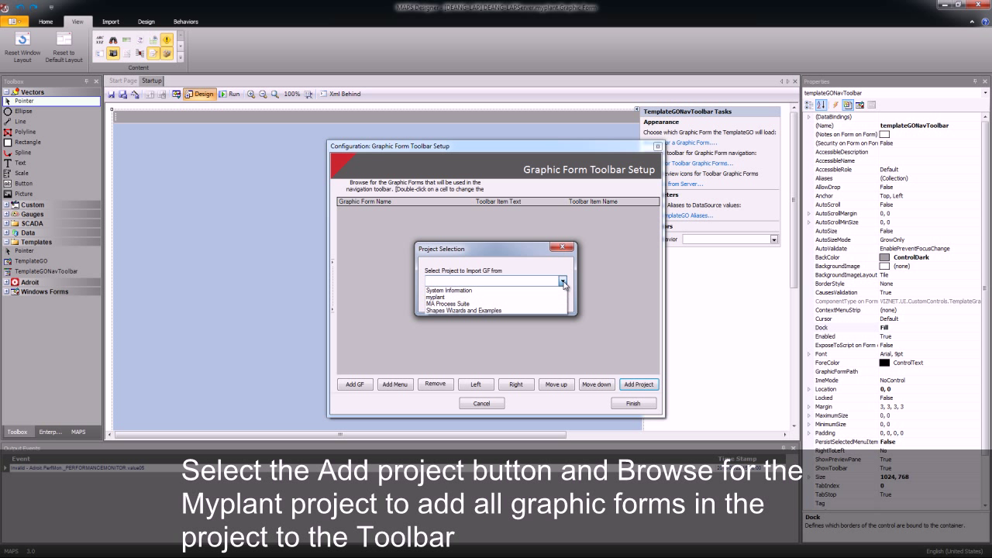
{"action": "left_click", "coordinate": [481, 298]}
{"action": "left_click", "coordinate": [511, 303]}
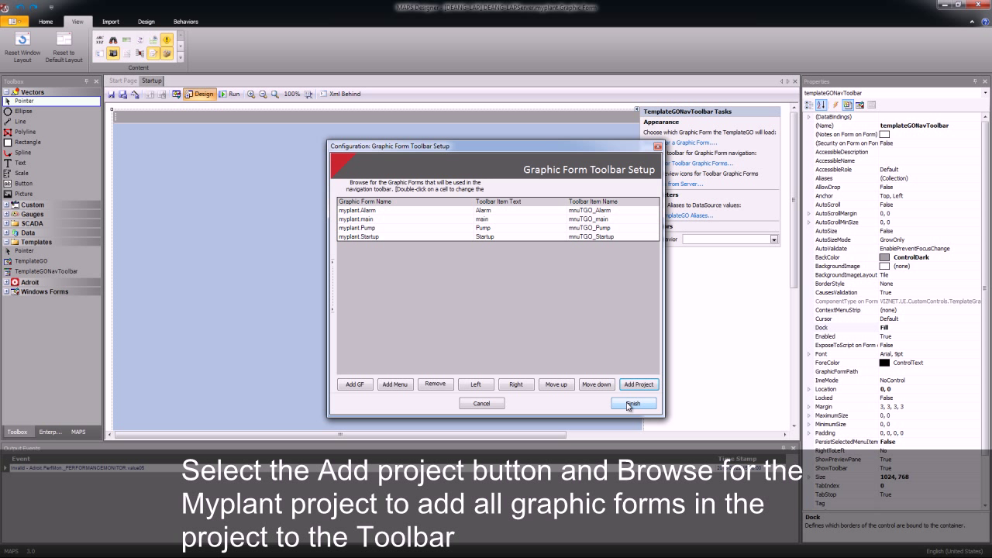
{"action": "left_click", "coordinate": [631, 404]}
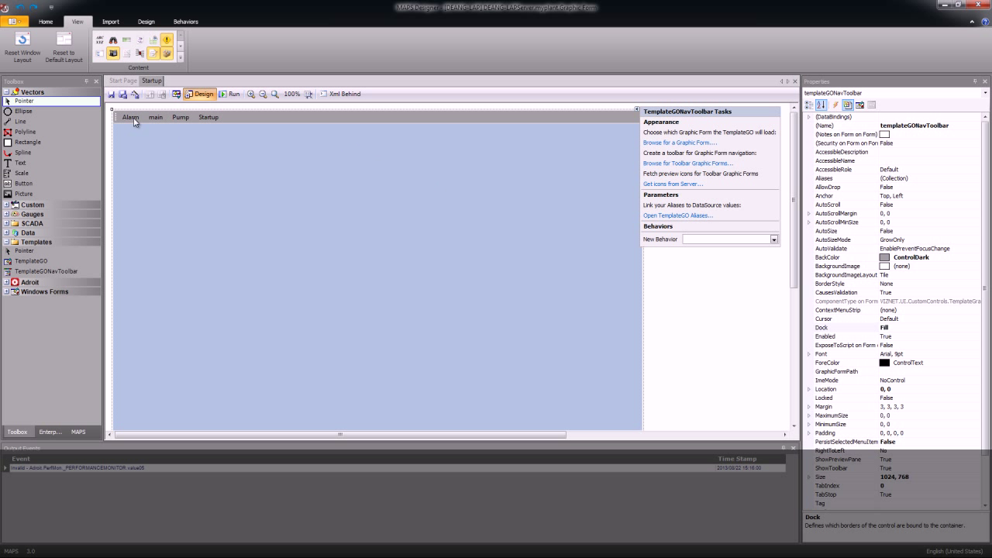
{"action": "left_click", "coordinate": [231, 94]}
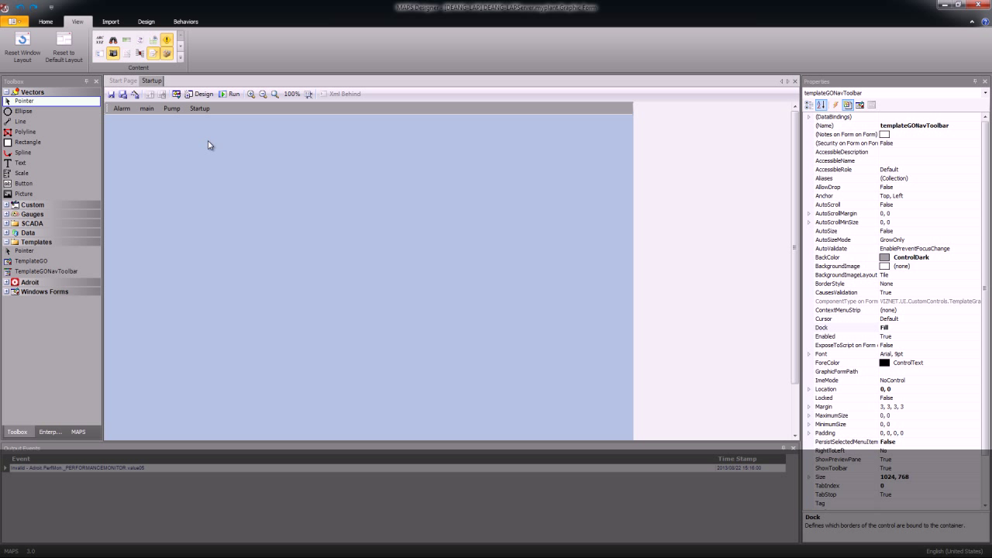
{"action": "left_click", "coordinate": [122, 109]}
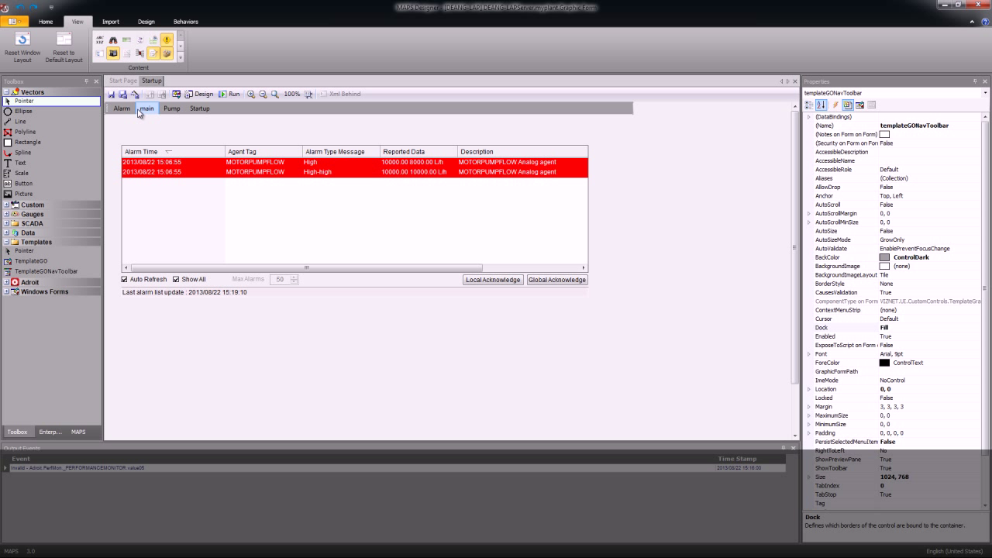
{"action": "left_click", "coordinate": [147, 110]}
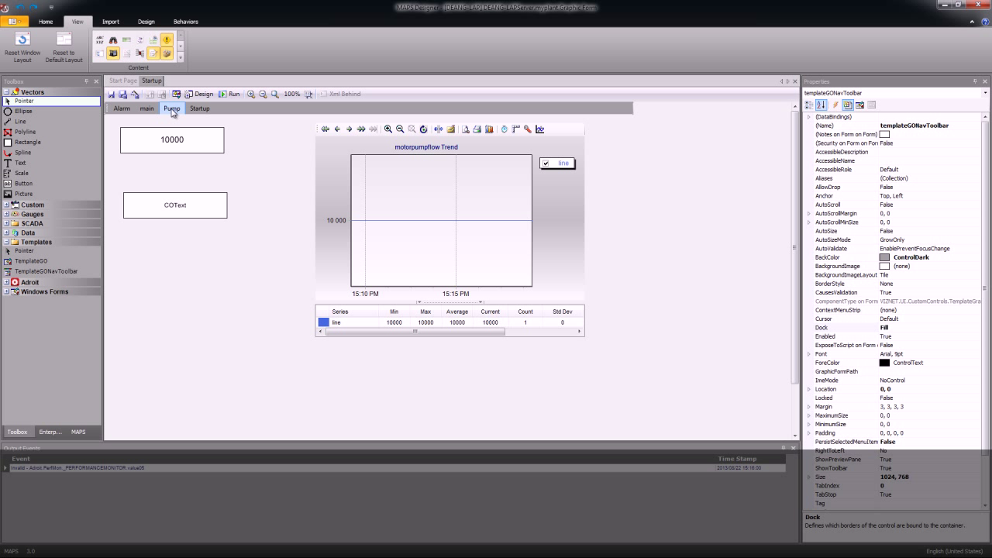
{"action": "left_click", "coordinate": [172, 110]}
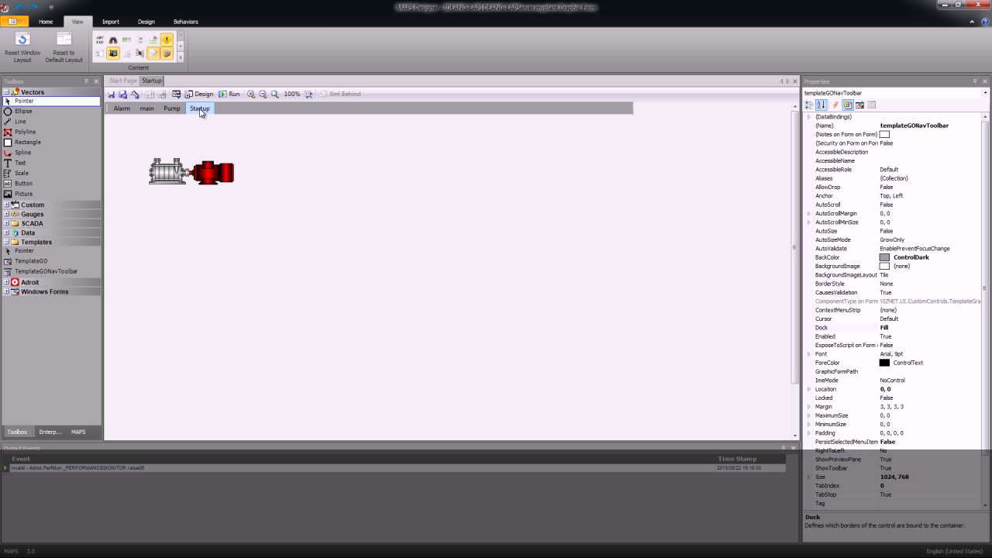
{"action": "left_click", "coordinate": [201, 94]}
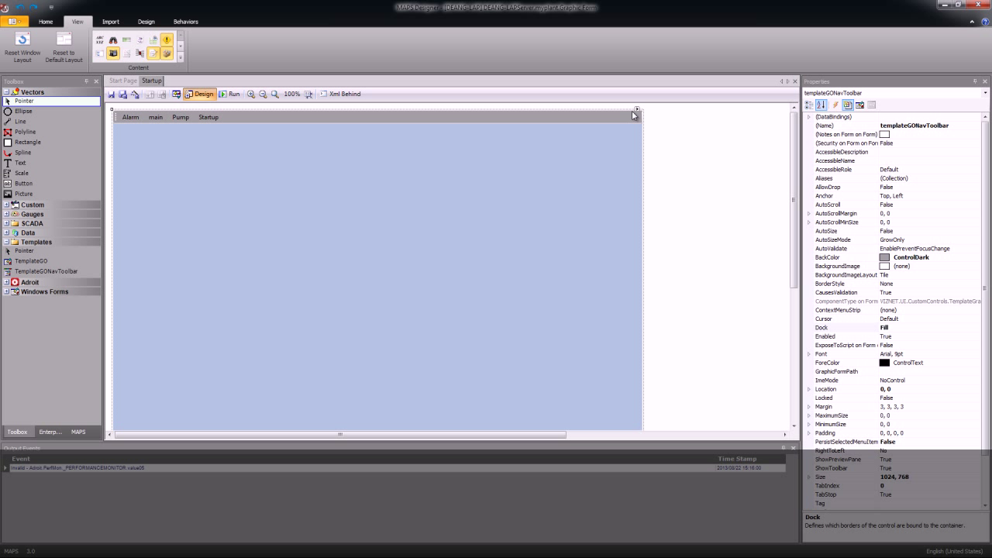
{"action": "left_click", "coordinate": [638, 110]}
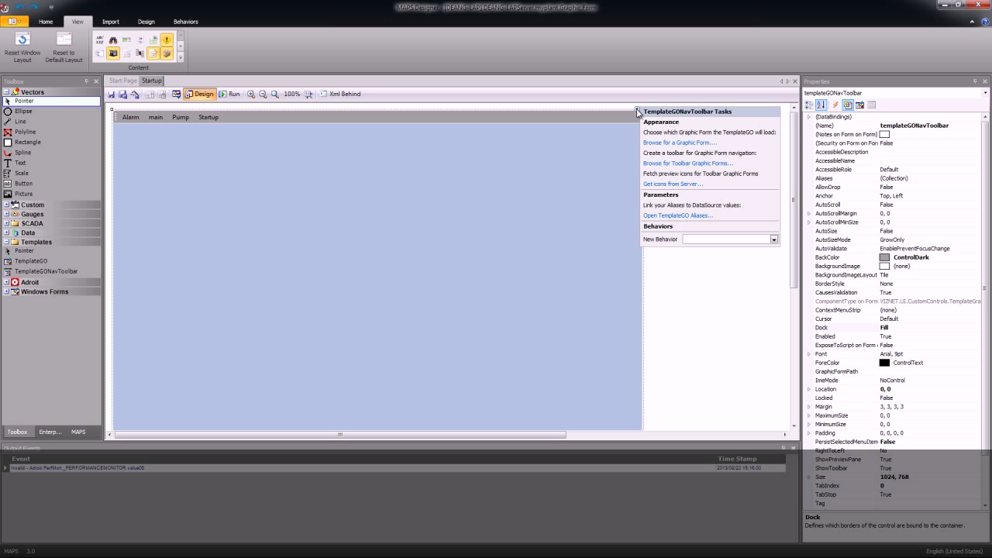
Step: Remove the myplant.Startup entry from the toolbar's graphic forms list
{"action": "left_click", "coordinate": [658, 163]}
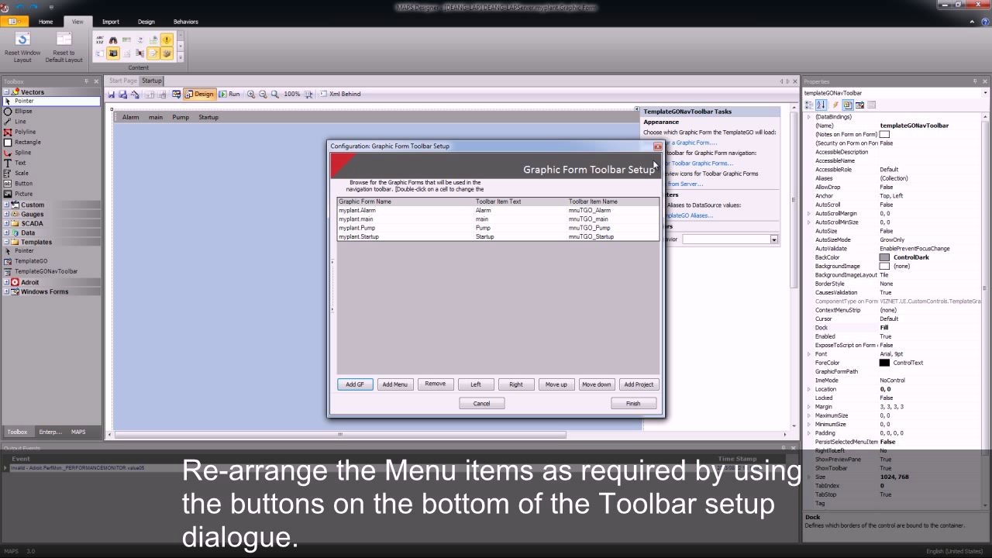
{"action": "left_click", "coordinate": [429, 237]}
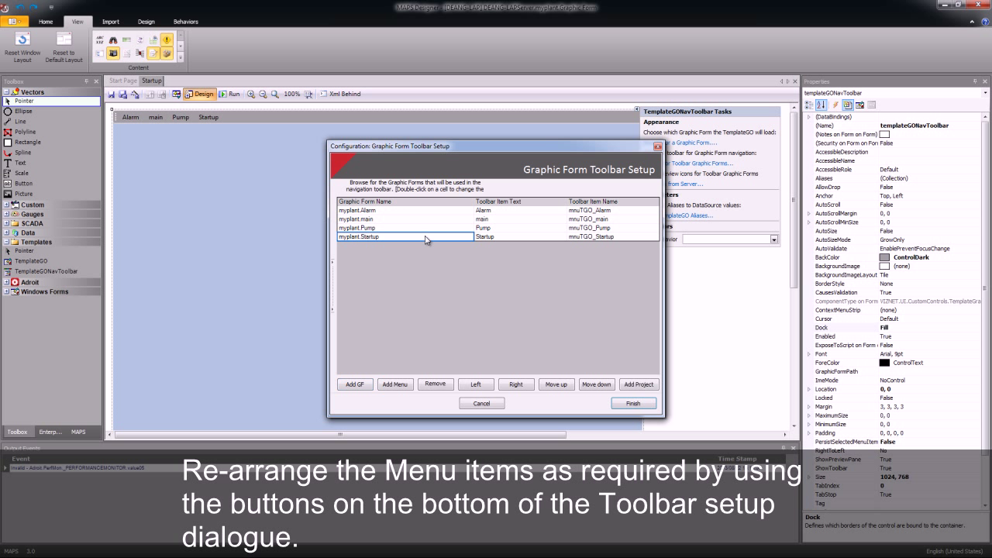
{"action": "left_click", "coordinate": [439, 385]}
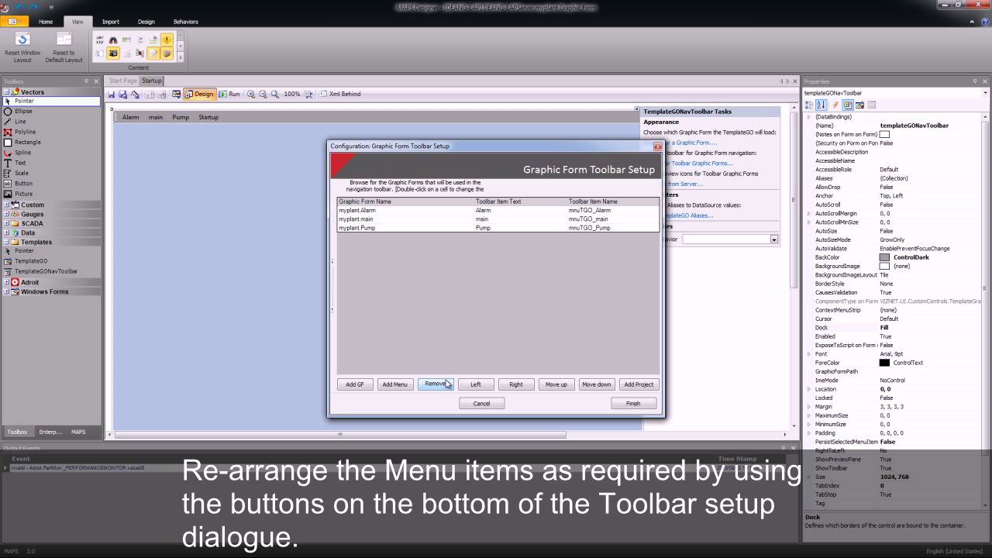
Step: Move main to the top of the list and relabel its menu text Main
{"action": "left_click", "coordinate": [451, 223]}
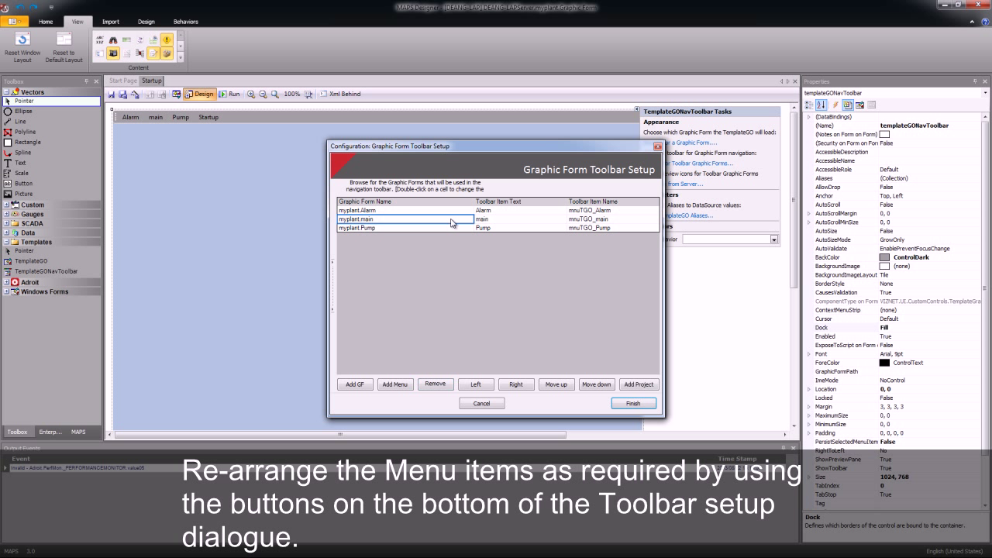
{"action": "left_click", "coordinate": [566, 386]}
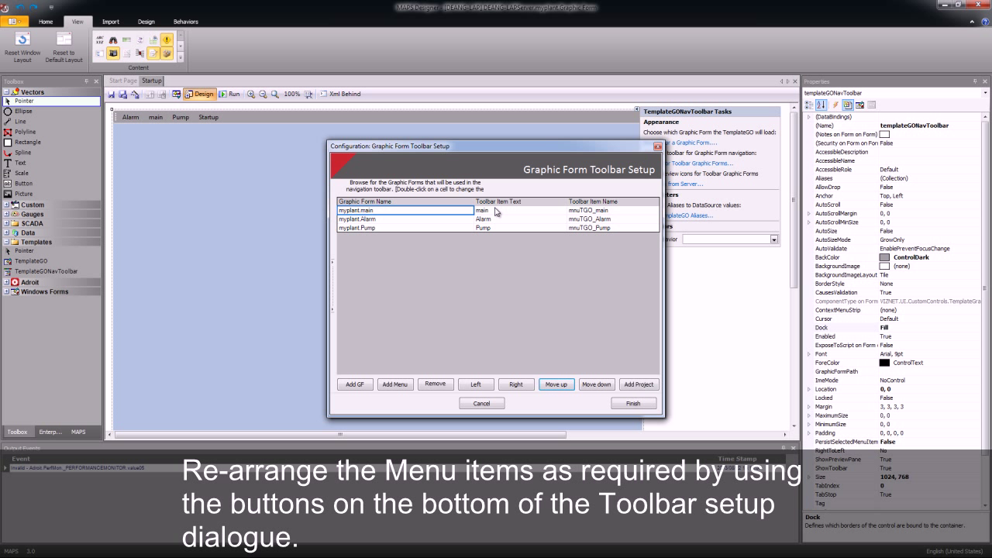
{"action": "double_click", "coordinate": [491, 211]}
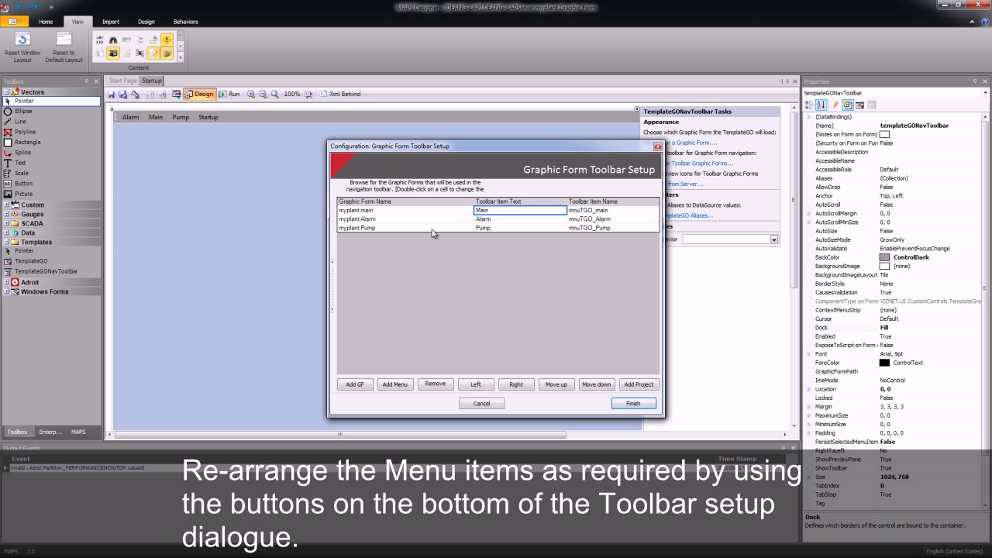
Step: Add a new menu item named Equipment to the toolbar list
{"action": "left_click", "coordinate": [433, 227]}
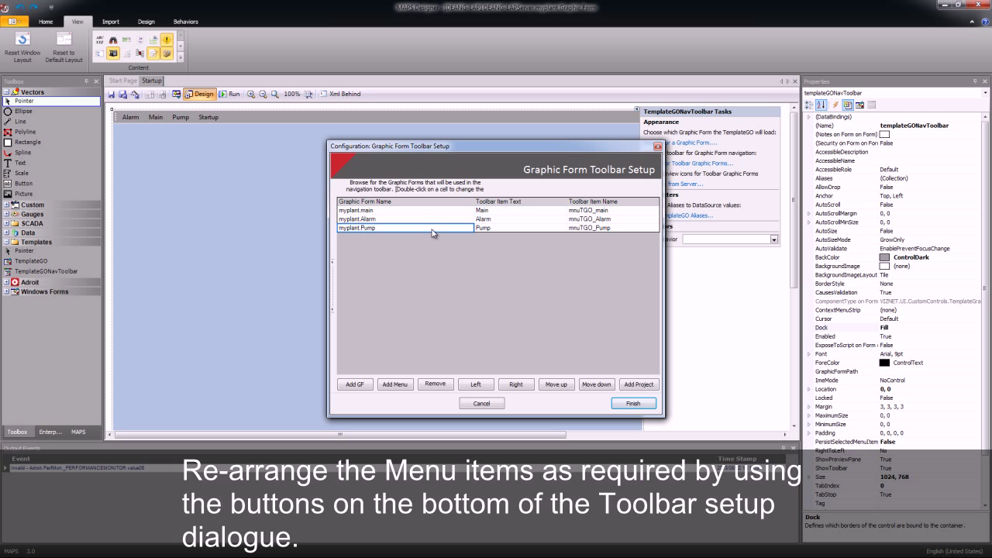
{"action": "left_click", "coordinate": [395, 385]}
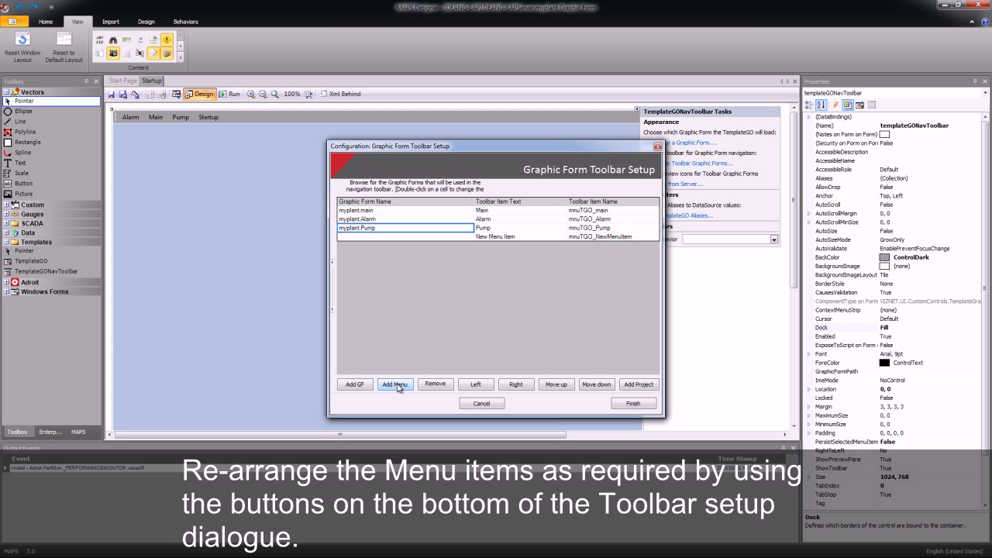
{"action": "double_click", "coordinate": [519, 236]}
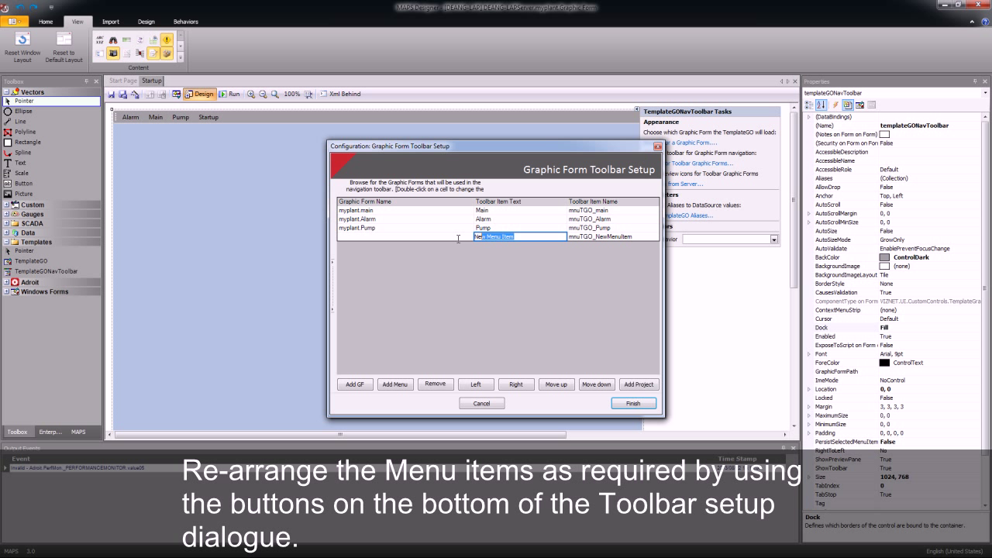
{"action": "type", "text": "Equipment"}
{"action": "left_click", "coordinate": [422, 238]}
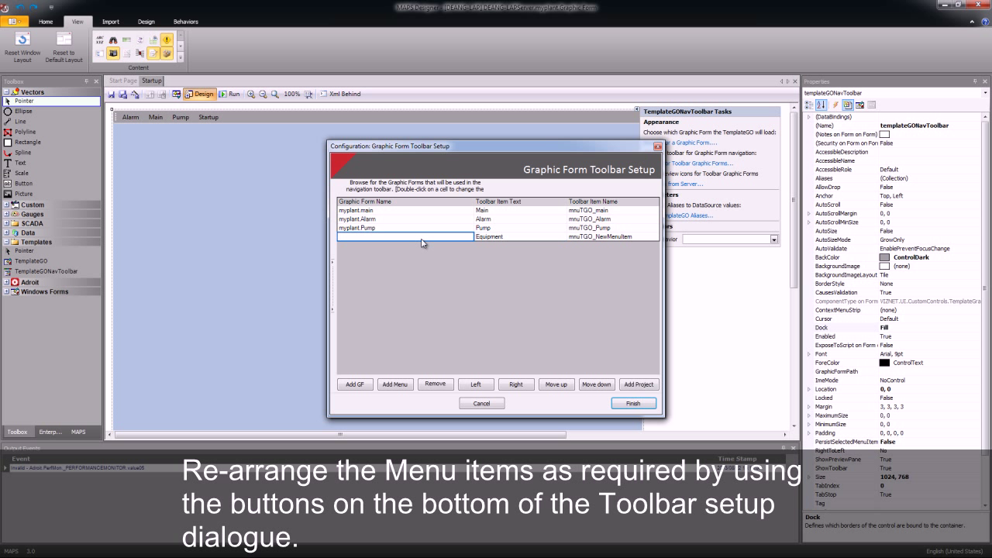
Step: Move Equipment above Pump, nest Pump beneath it, and apply the setup
{"action": "left_click", "coordinate": [564, 387]}
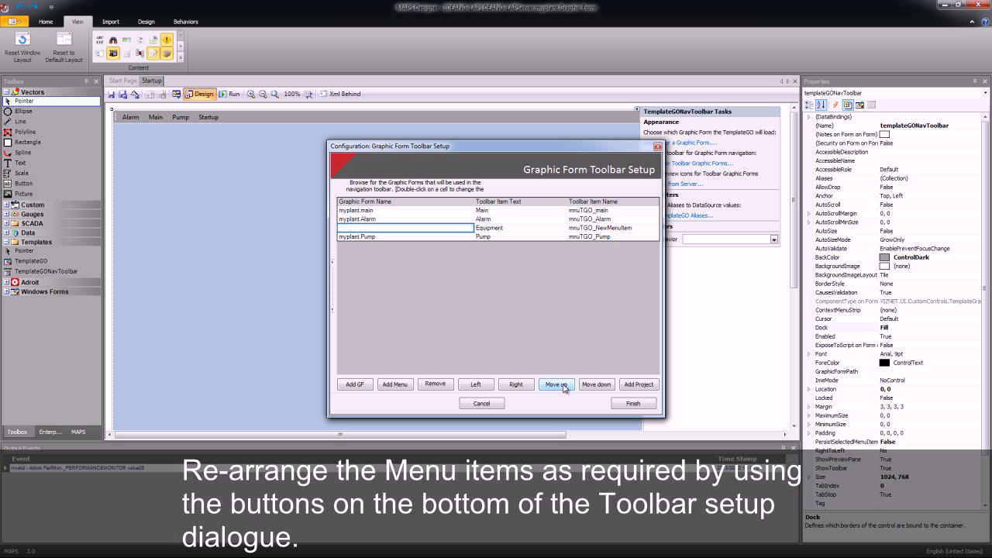
{"action": "left_click", "coordinate": [497, 238]}
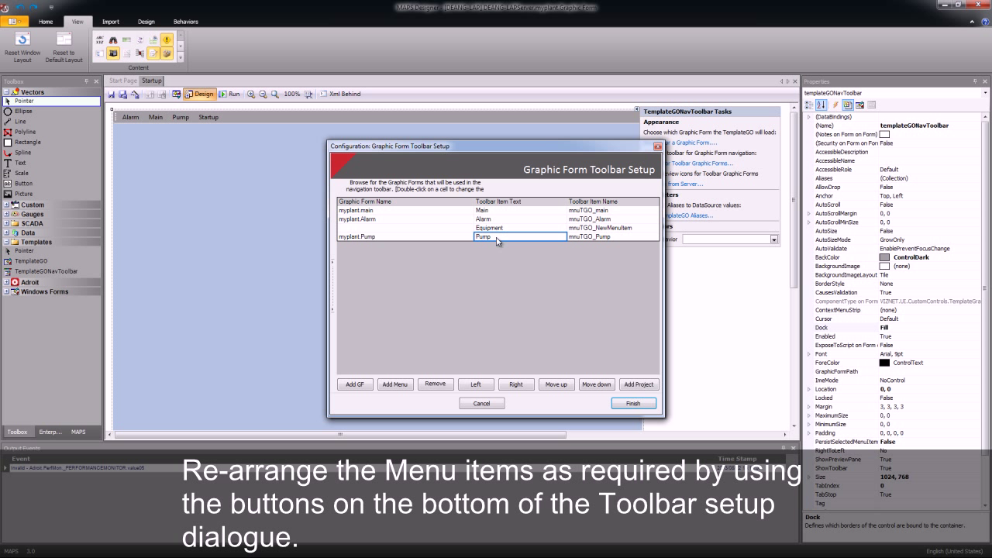
{"action": "left_click", "coordinate": [516, 386]}
{"action": "left_click", "coordinate": [633, 404]}
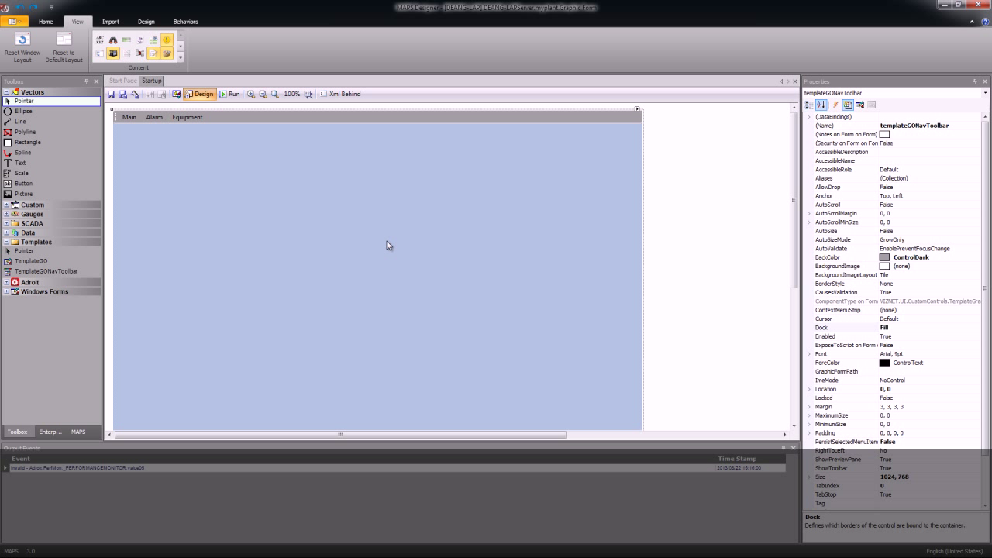
{"action": "left_click", "coordinate": [232, 94]}
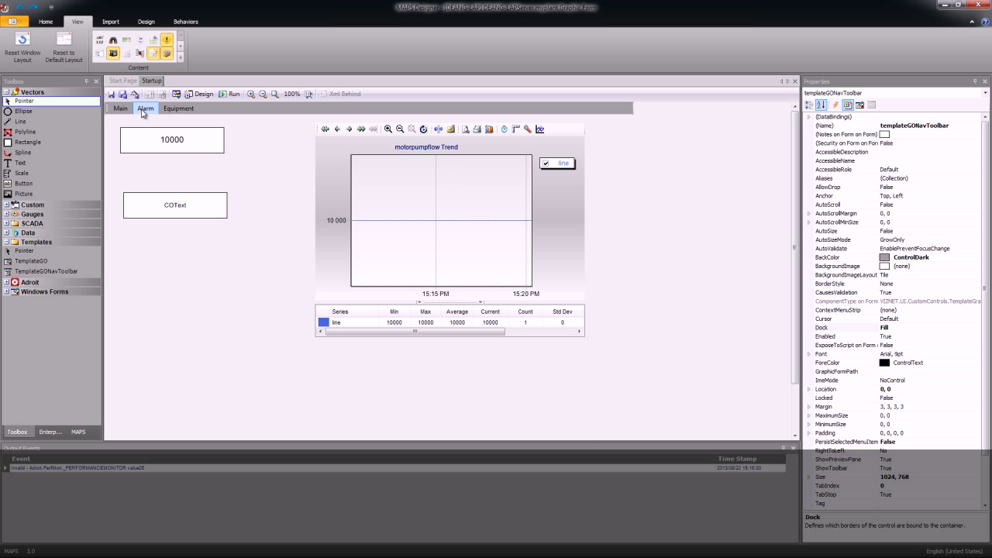
{"action": "left_click", "coordinate": [144, 109]}
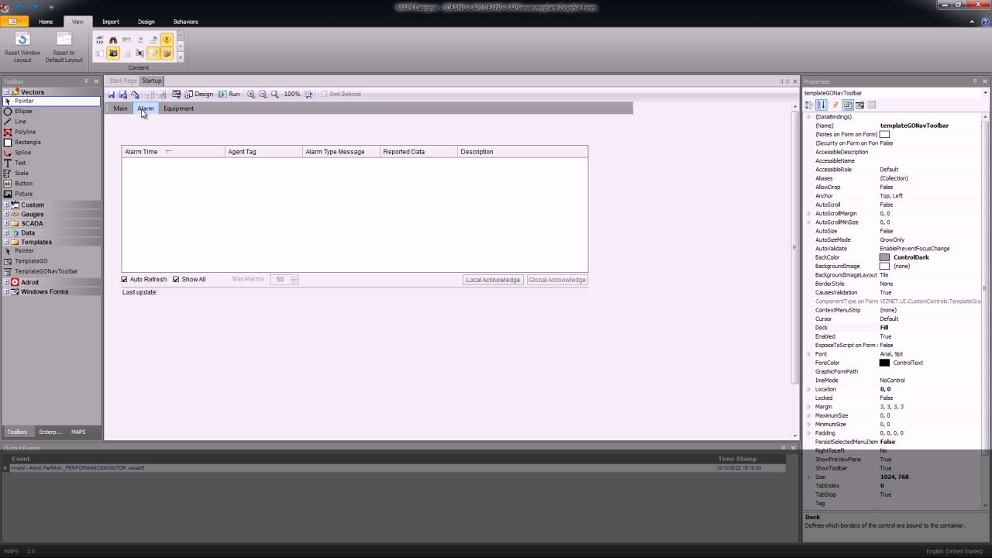
{"action": "left_click", "coordinate": [181, 109]}
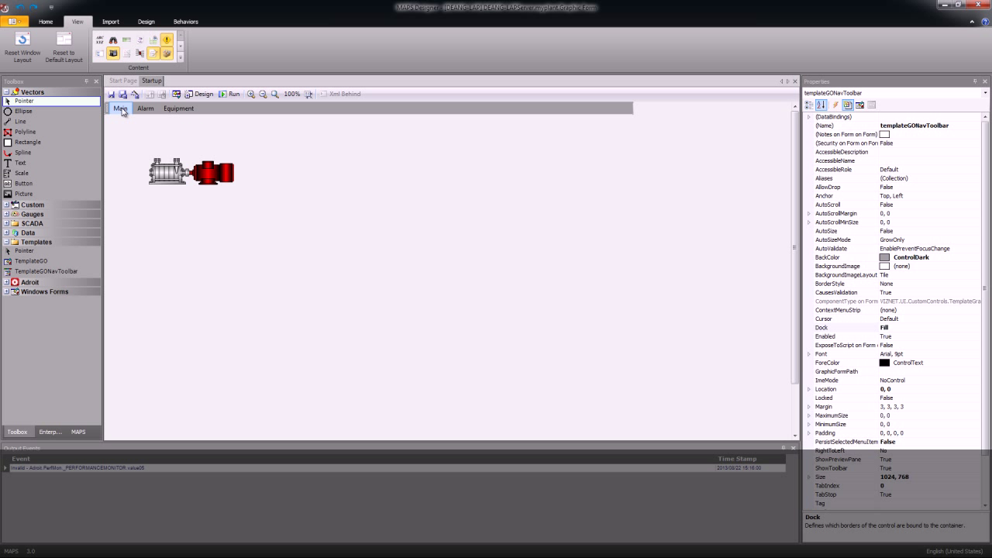
{"action": "left_click", "coordinate": [122, 110]}
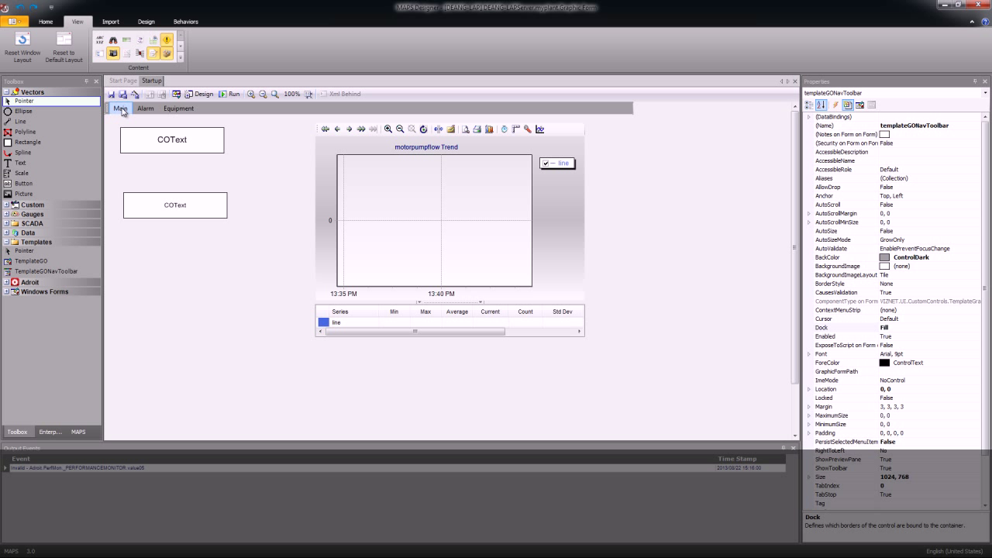
{"action": "left_click", "coordinate": [204, 95]}
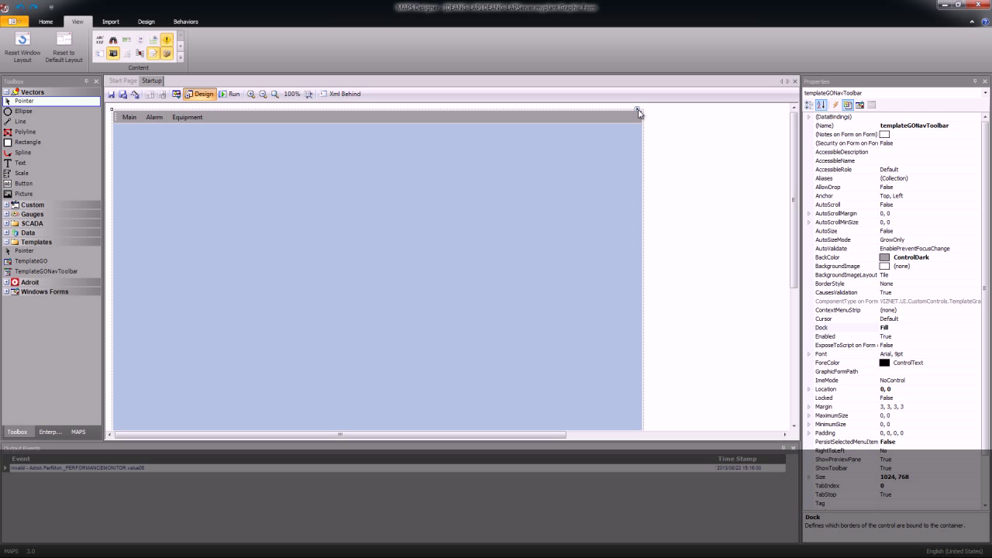
Step: Set myplant.main as the toolbar's default form and save the Startup form
{"action": "left_click", "coordinate": [637, 110]}
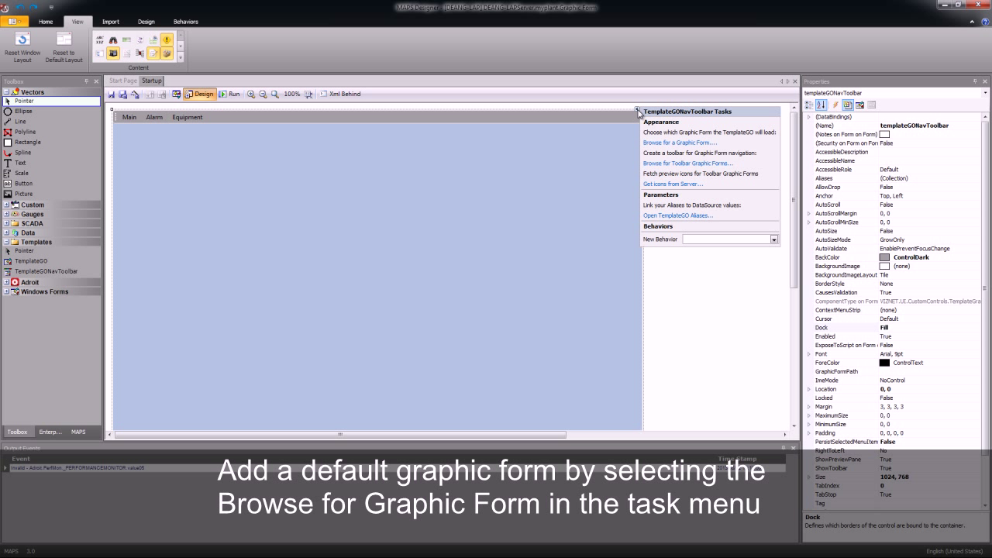
{"action": "left_click", "coordinate": [657, 146]}
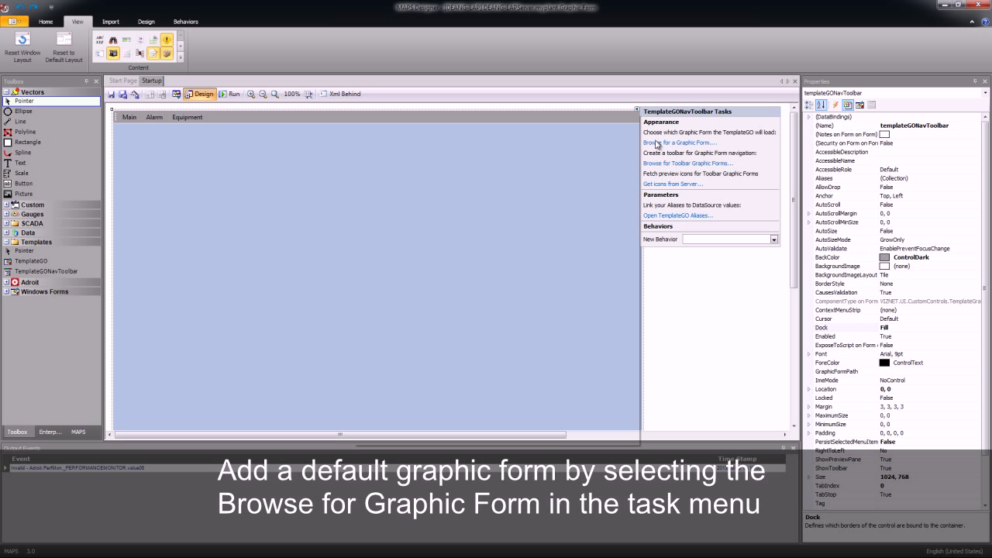
{"action": "left_click", "coordinate": [419, 228]}
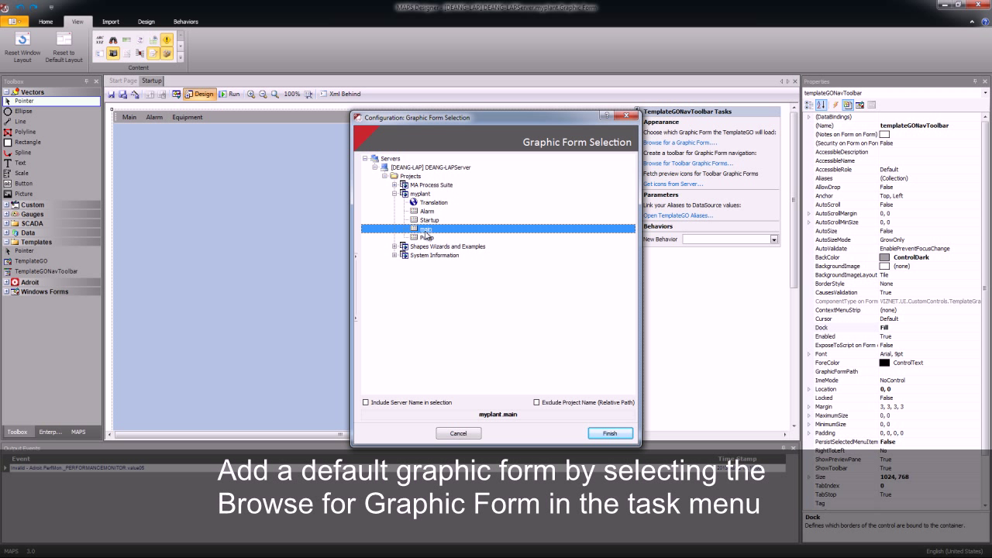
{"action": "left_click", "coordinate": [622, 435]}
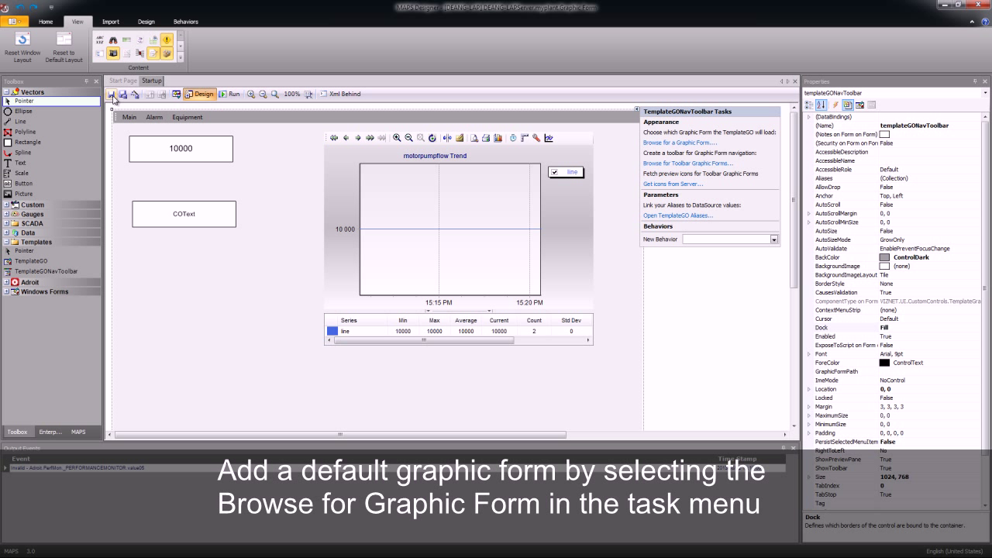
{"action": "left_click", "coordinate": [112, 95]}
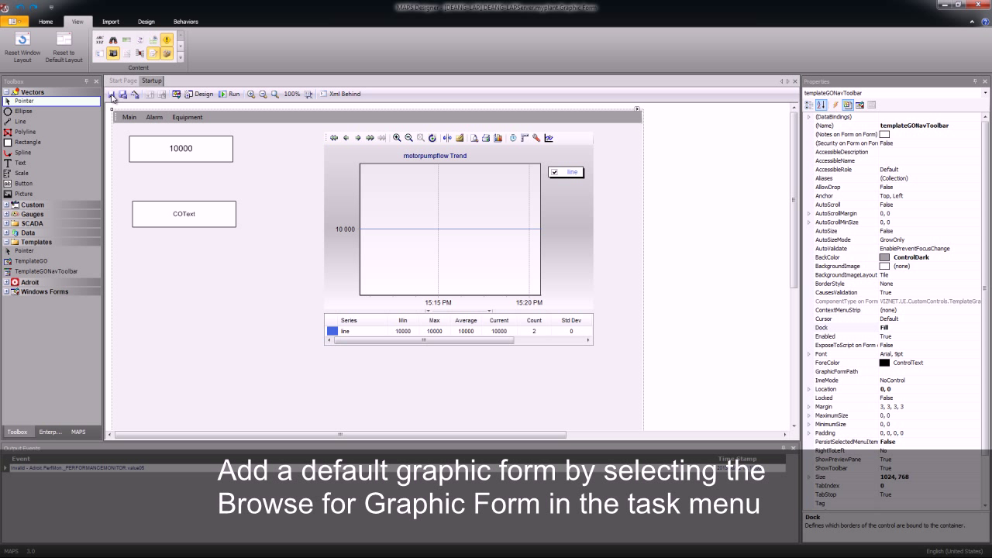
{"action": "left_click", "coordinate": [231, 94]}
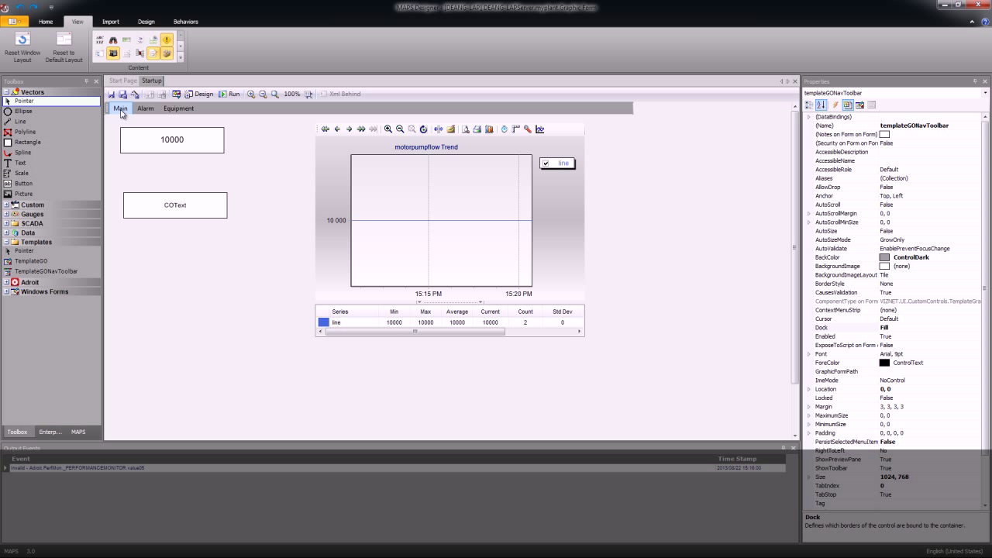
{"action": "left_click", "coordinate": [146, 108]}
{"action": "left_click", "coordinate": [174, 109]}
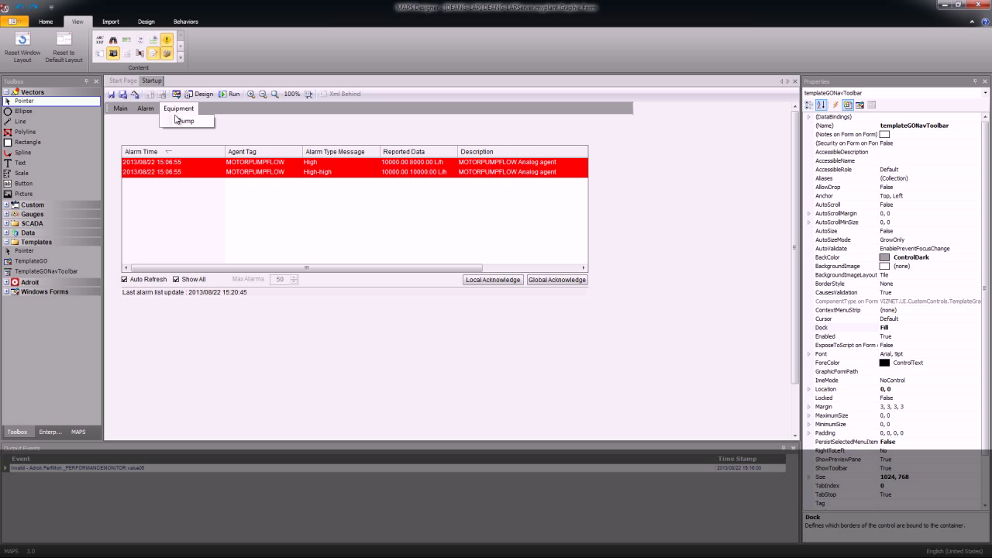
{"action": "left_click", "coordinate": [120, 109]}
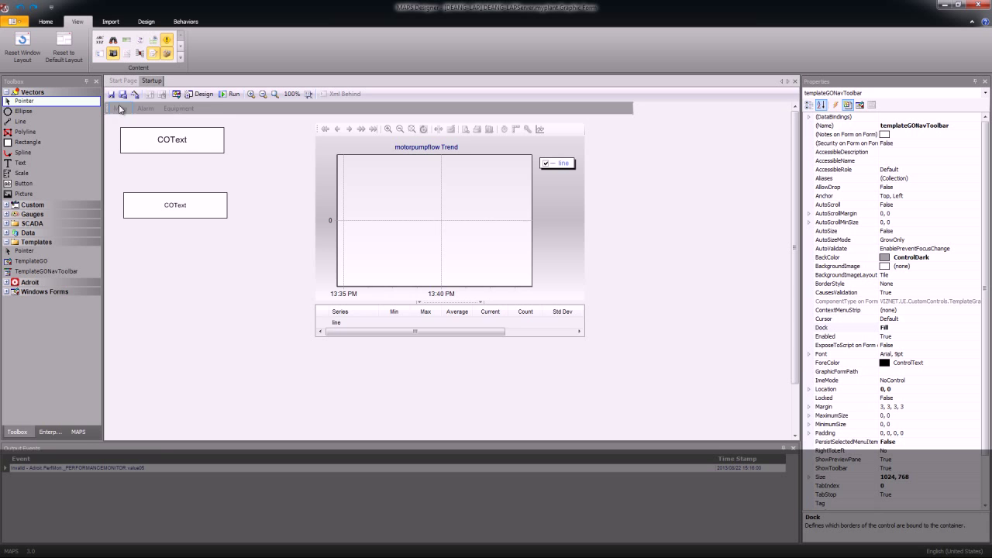
{"action": "left_click", "coordinate": [204, 95]}
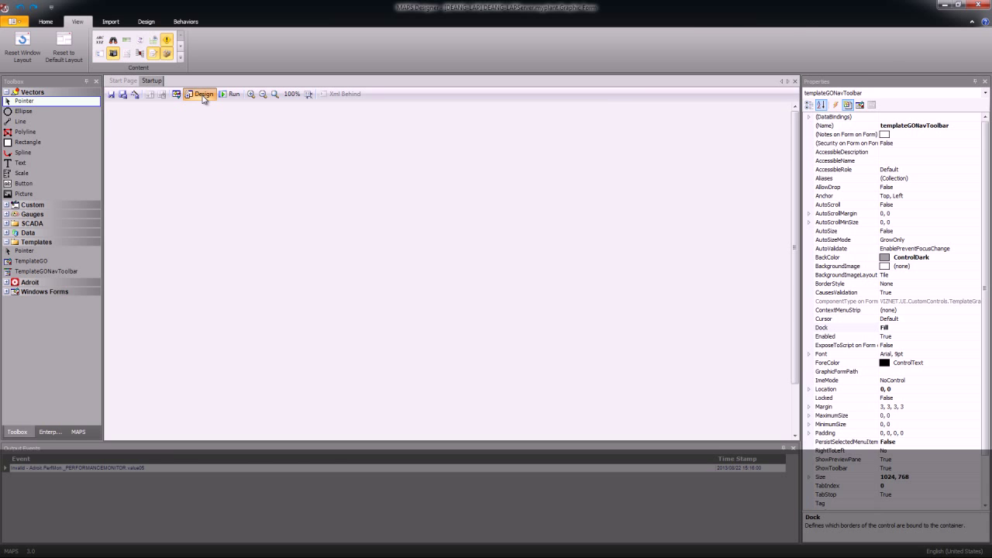